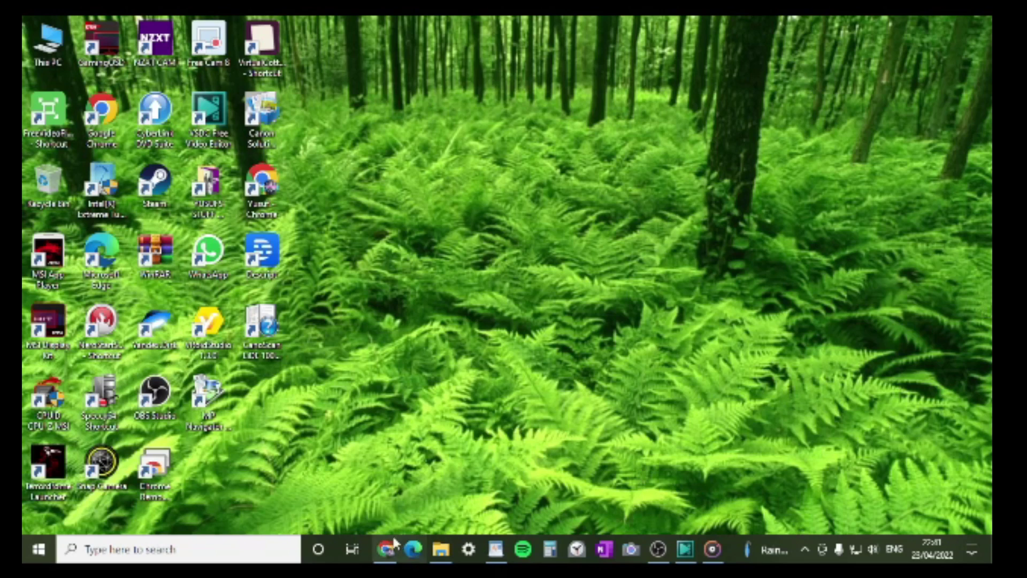
Switch to the Chrome browser and open YouTube Studio from the Yusuf Fitness channel page.
click(386, 549)
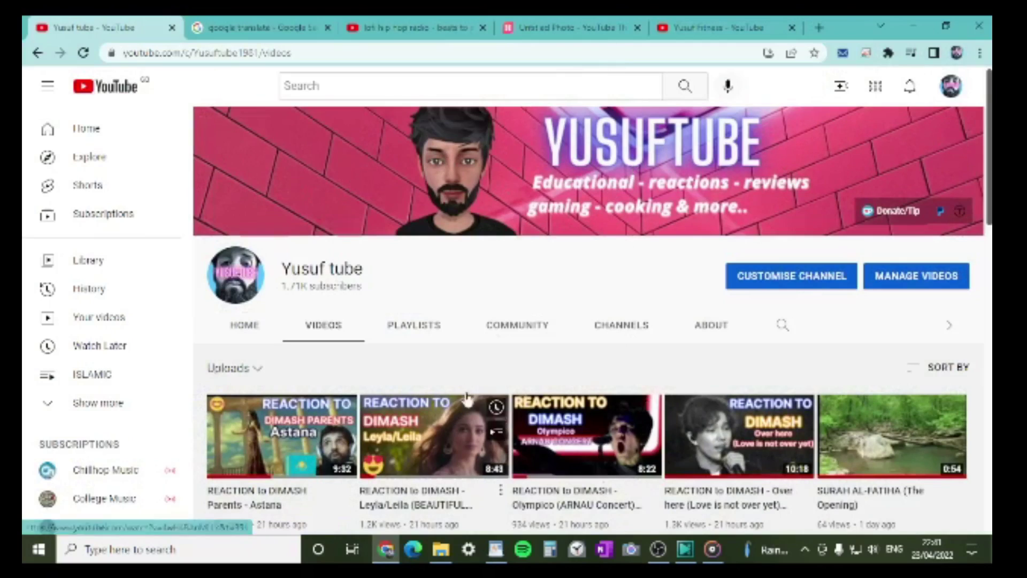
mouse_move(574, 452)
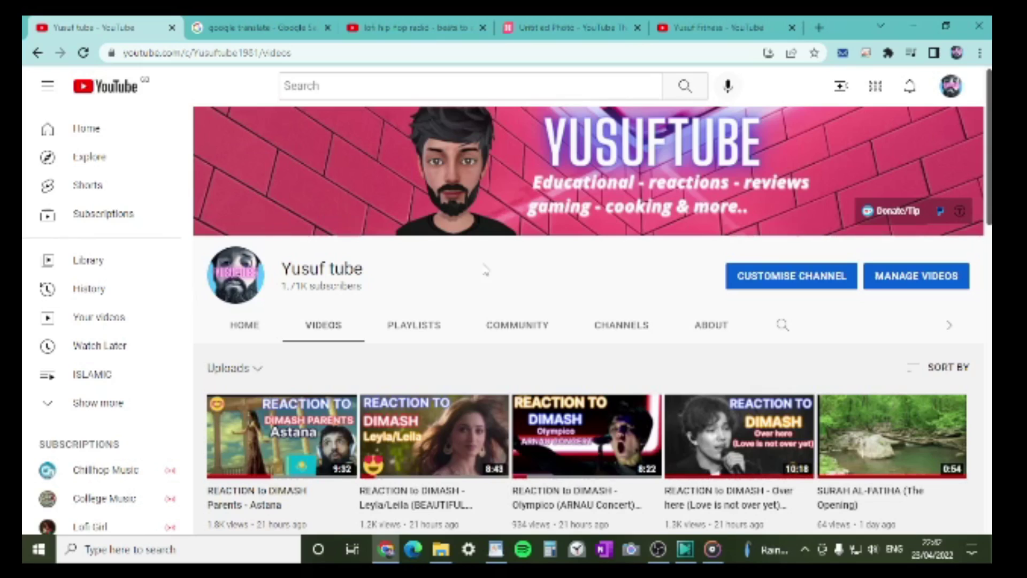
click(718, 24)
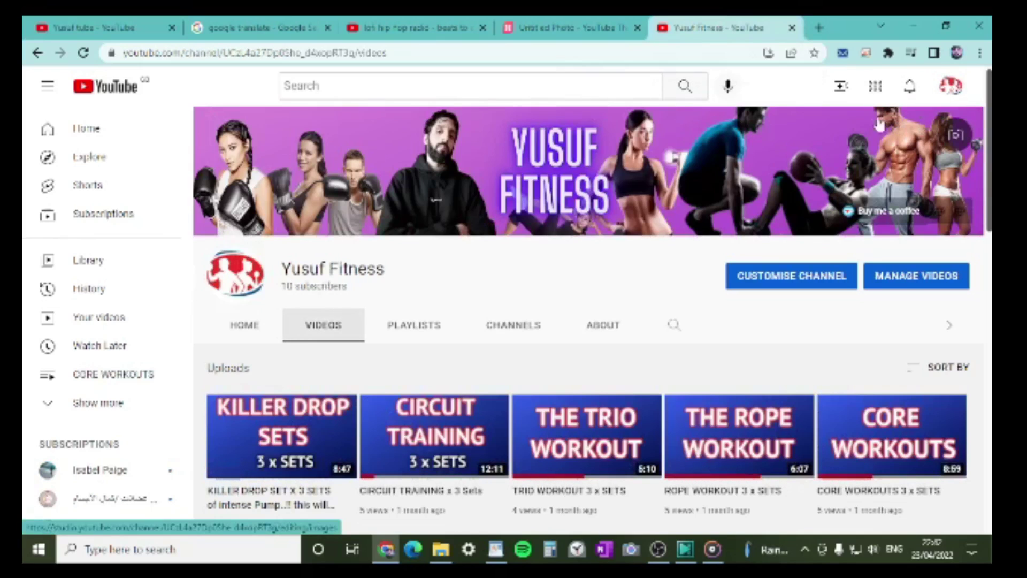
click(952, 88)
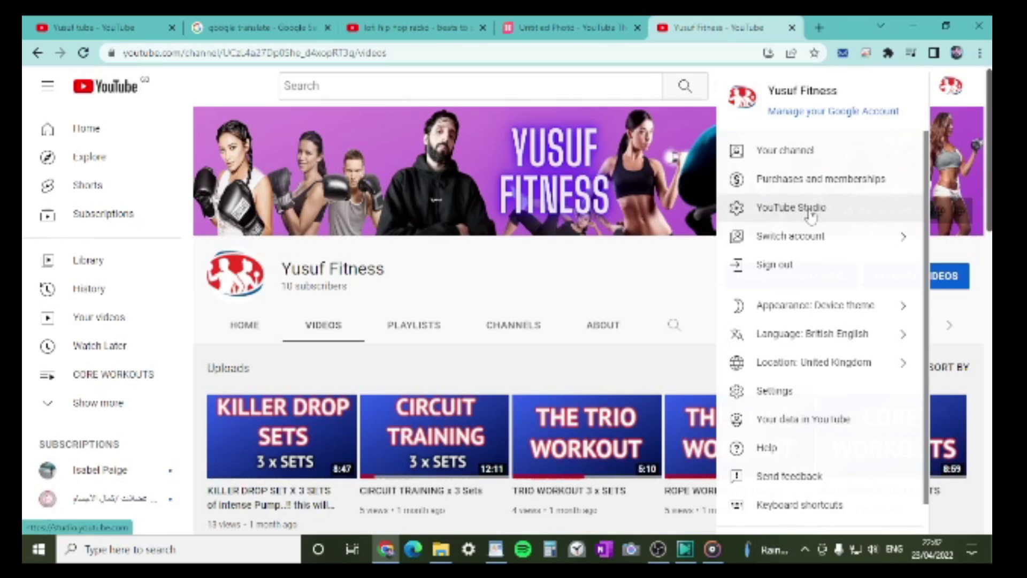
click(811, 214)
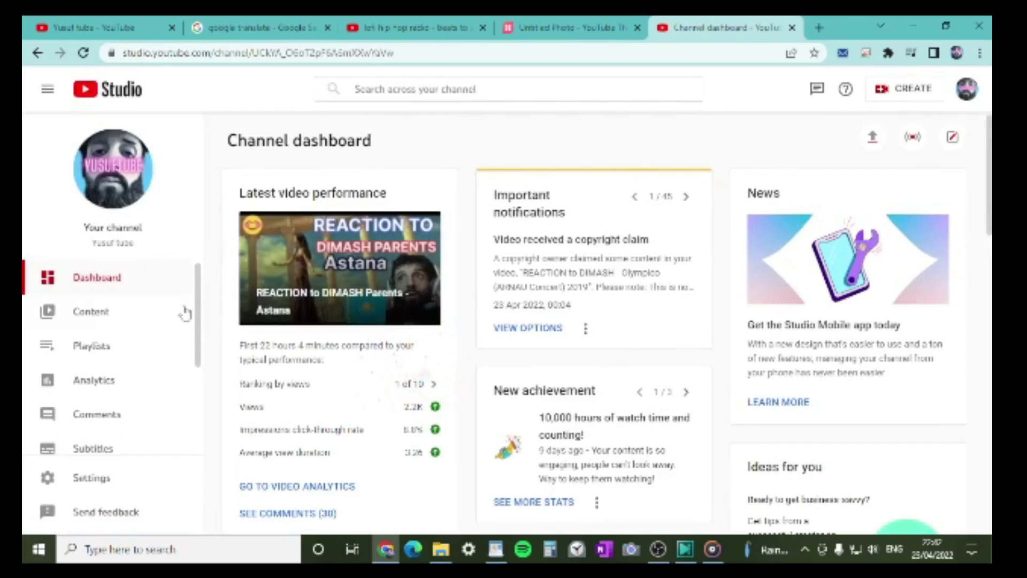
Switch the Studio account to the Yusuf Fitness channel and dismiss the tip about viewer searches.
click(968, 92)
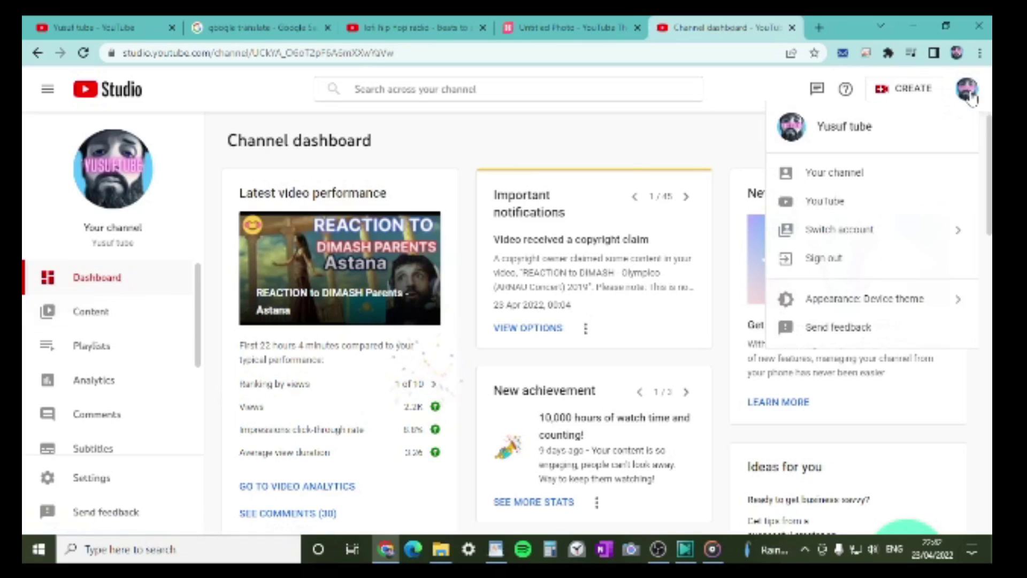
click(859, 234)
click(844, 363)
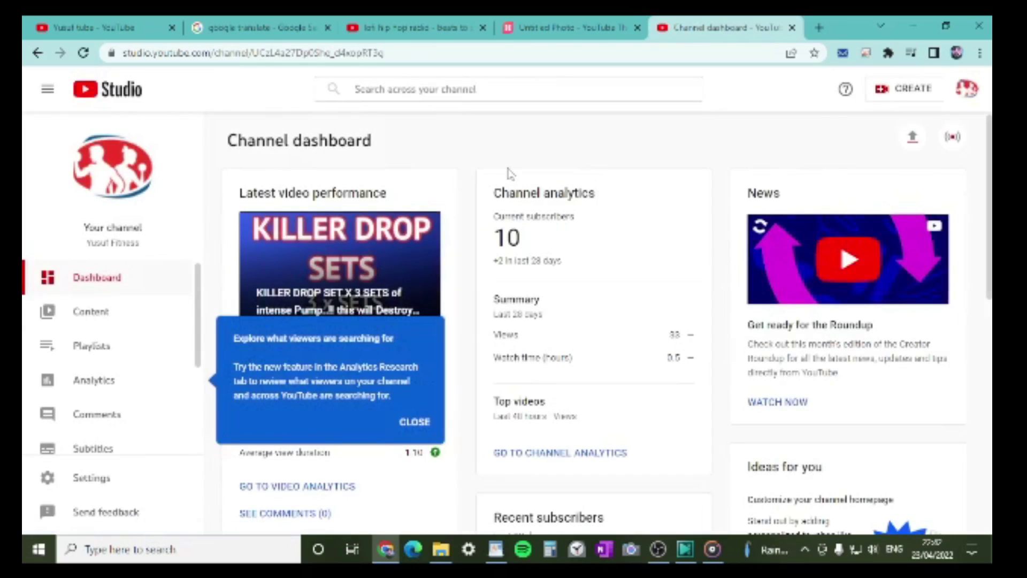
click(412, 422)
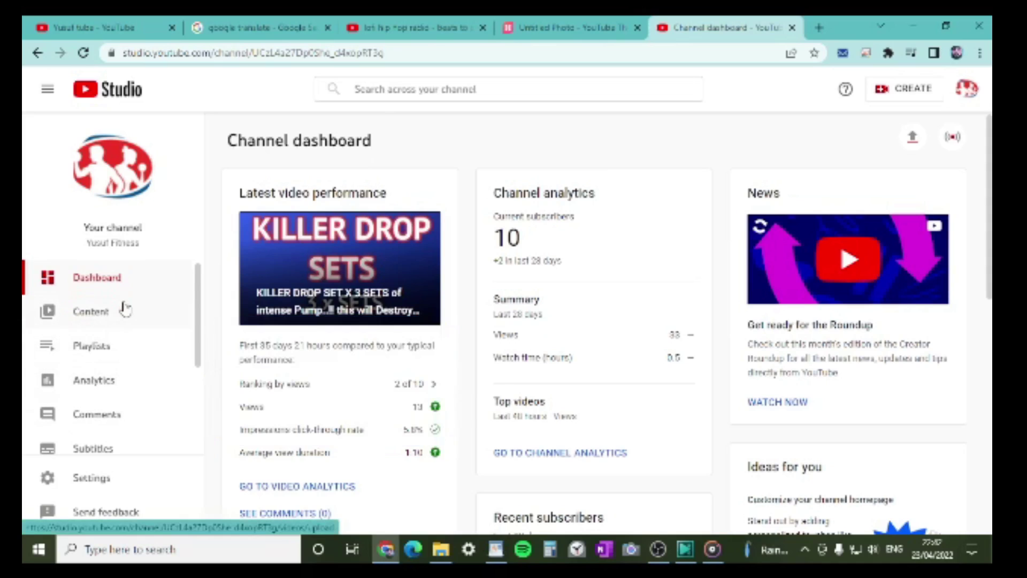
Open the Yusuf Fitness channel's monetisation page and review the YouTube Partner Programme eligibility criteria.
scroll(124, 309, down, 3)
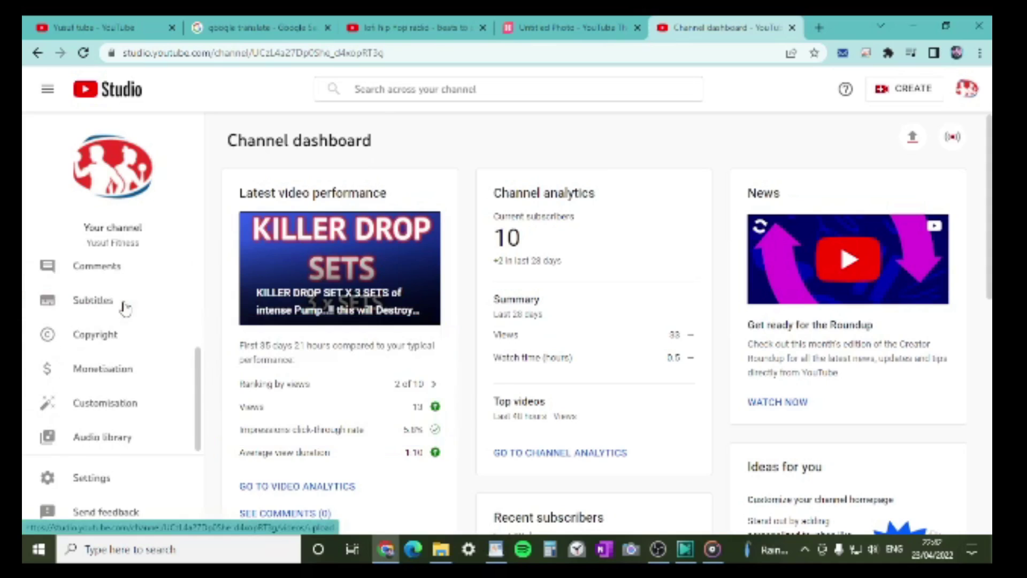
click(109, 373)
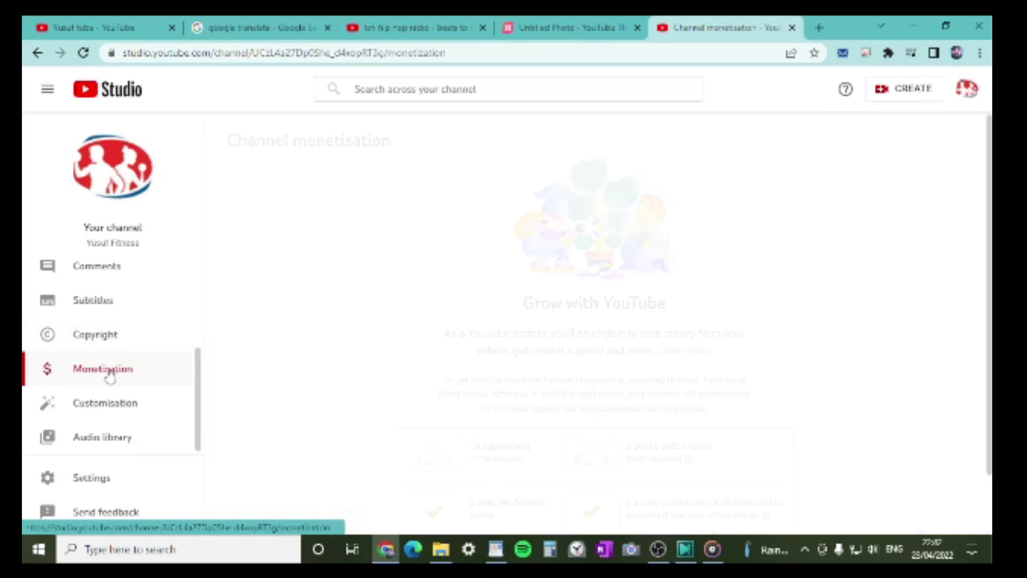
scroll(817, 343, down, 1)
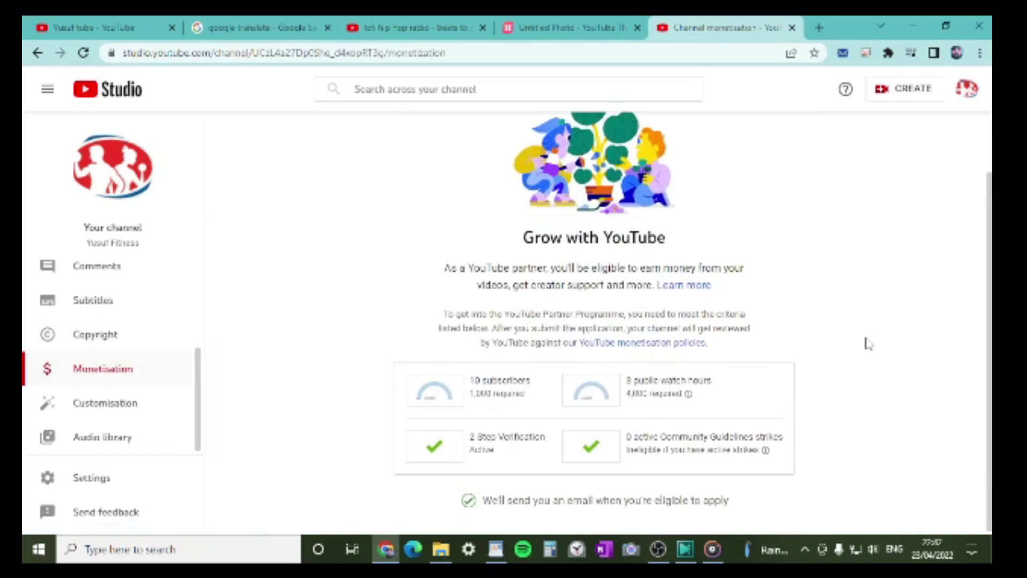
scroll(866, 343, up, 1)
scroll(867, 321, down, 1)
mouse_move(692, 399)
Open YouTube Studio from the Yusuf tube channel page and switch the Studio account to Yusuf tube.
click(100, 27)
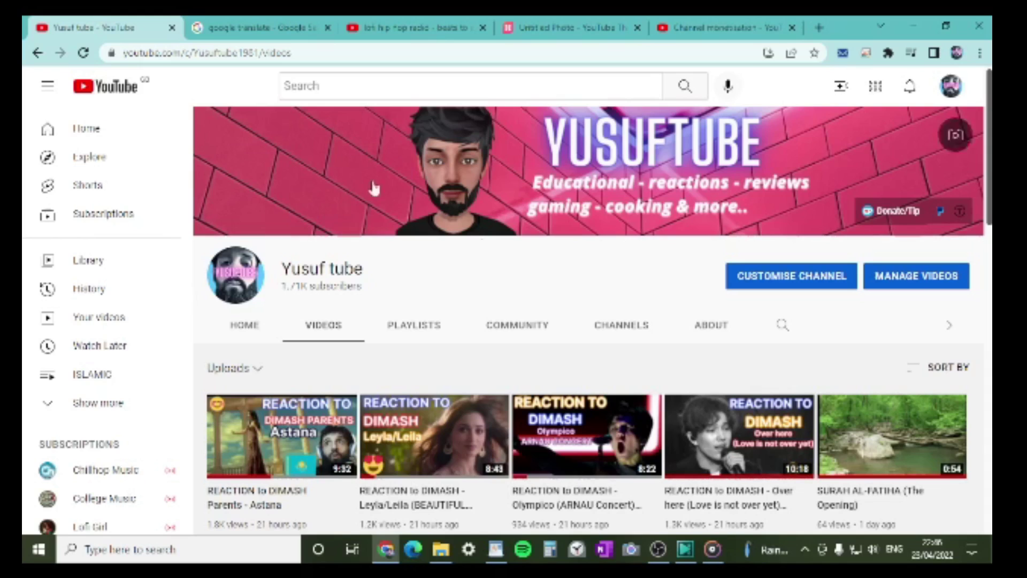
click(951, 86)
click(806, 209)
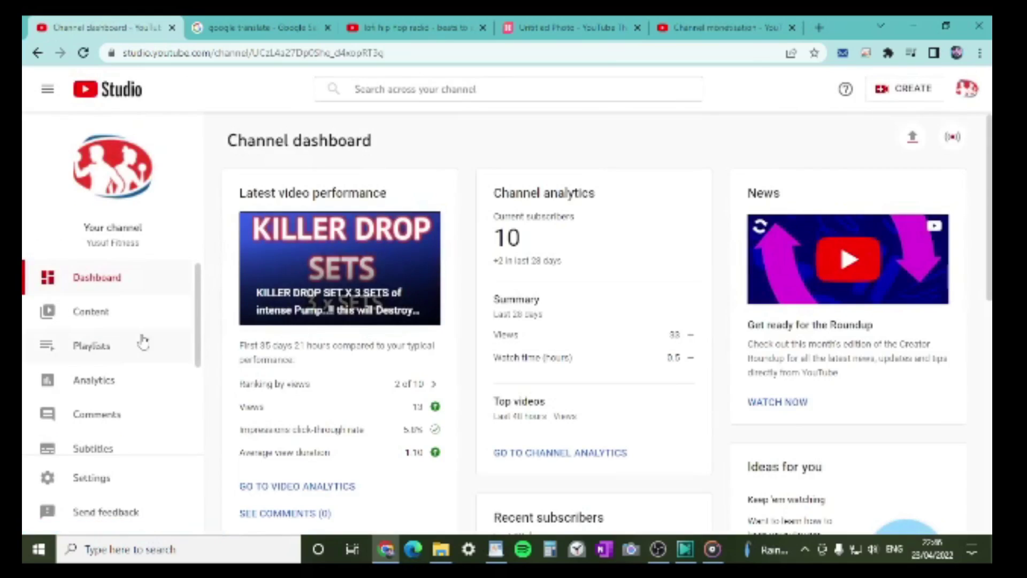
click(975, 99)
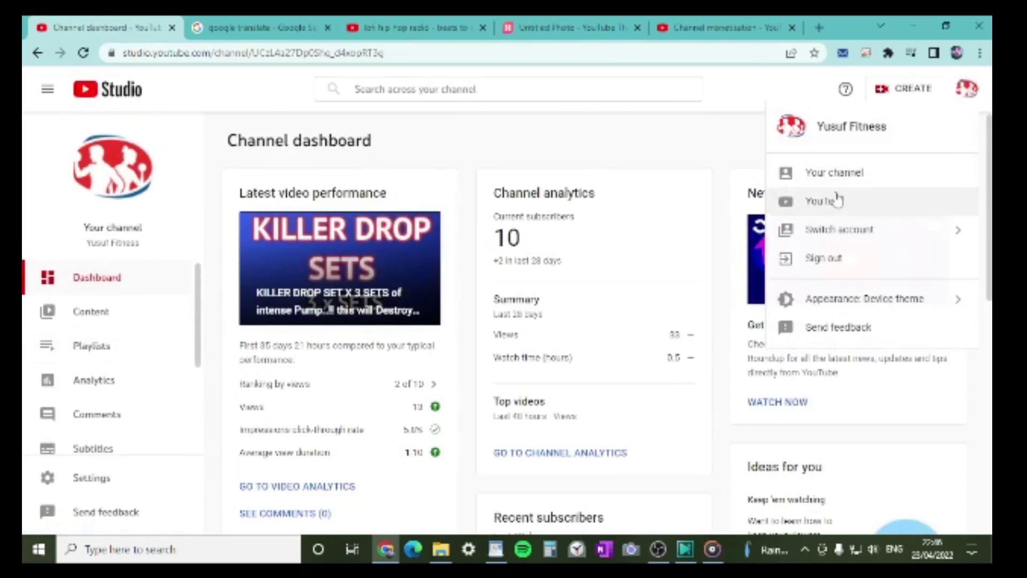
click(845, 231)
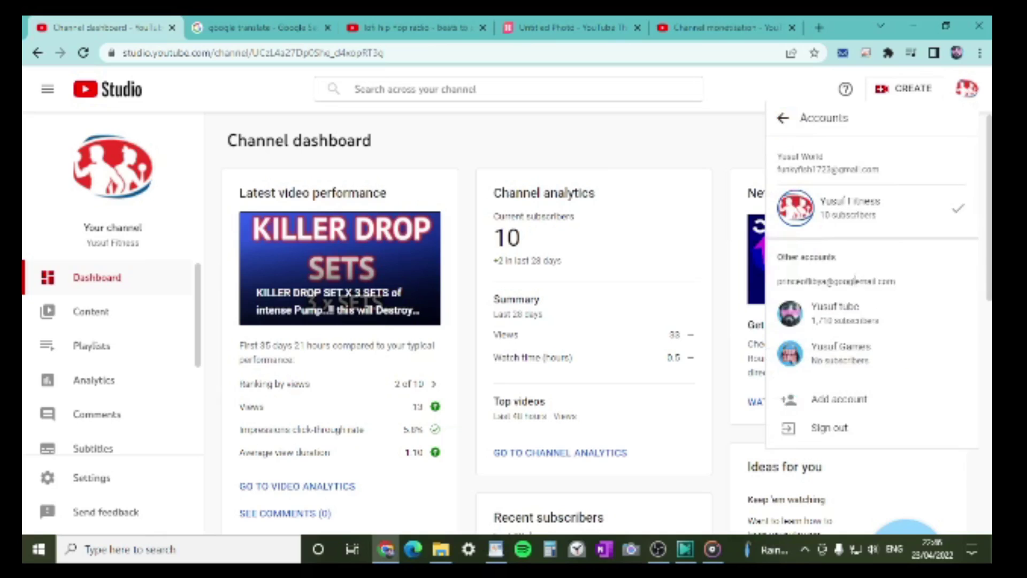
click(846, 320)
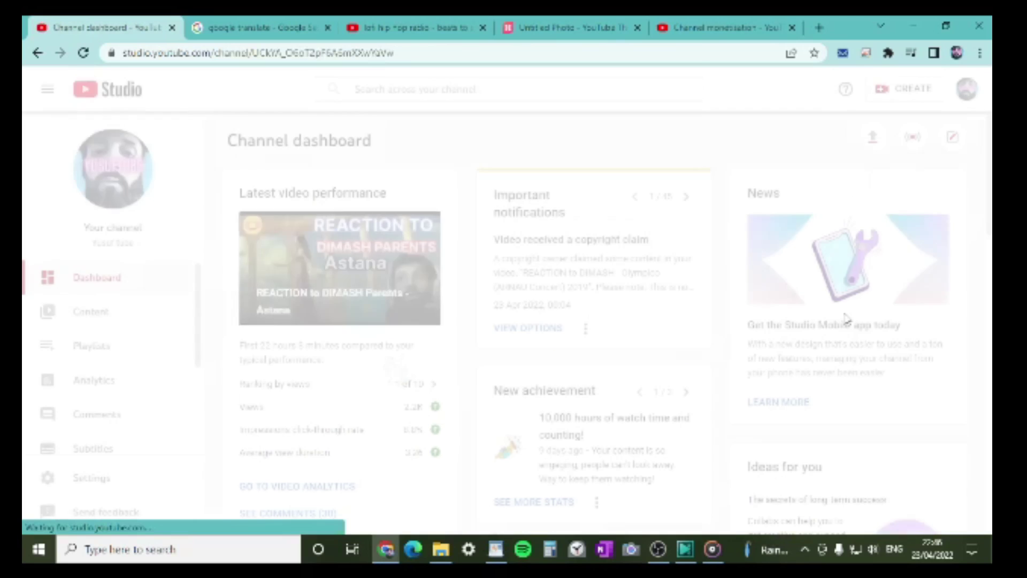
Open the Yusuf tube channel's monetisation overview and read through its earning topics, payment setup and Partner Programme options.
scroll(105, 363, down, 3)
click(107, 370)
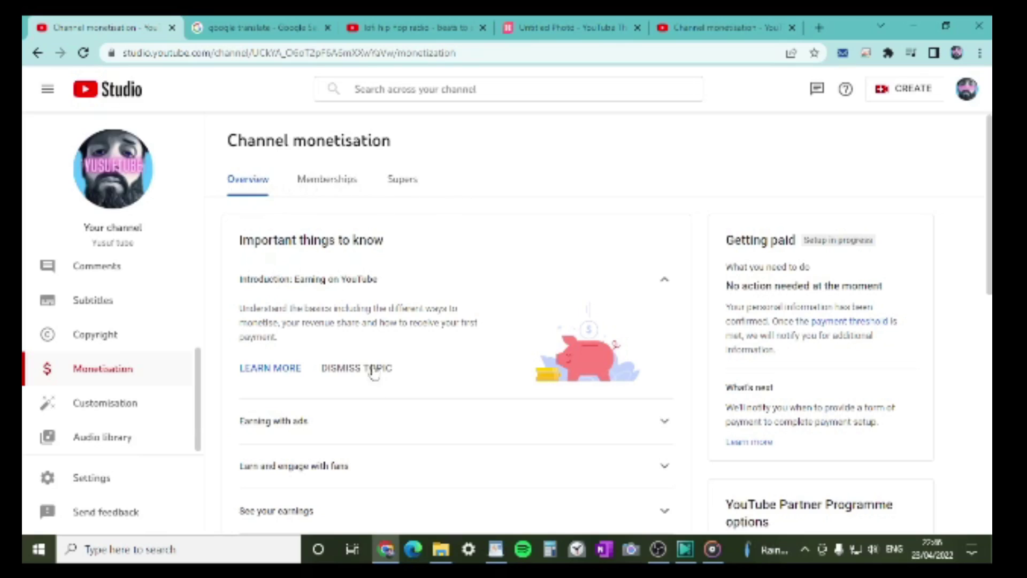
scroll(347, 300, down, 1)
scroll(333, 390, down, 3)
scroll(332, 390, up, 5)
scroll(328, 385, down, 7)
scroll(330, 384, down, 2)
scroll(331, 386, up, 8)
scroll(125, 362, up, 3)
Open the monetisation settings of the "REACTION to DIMASH Parents - Astana" video and review its ad types and ad locations.
click(75, 308)
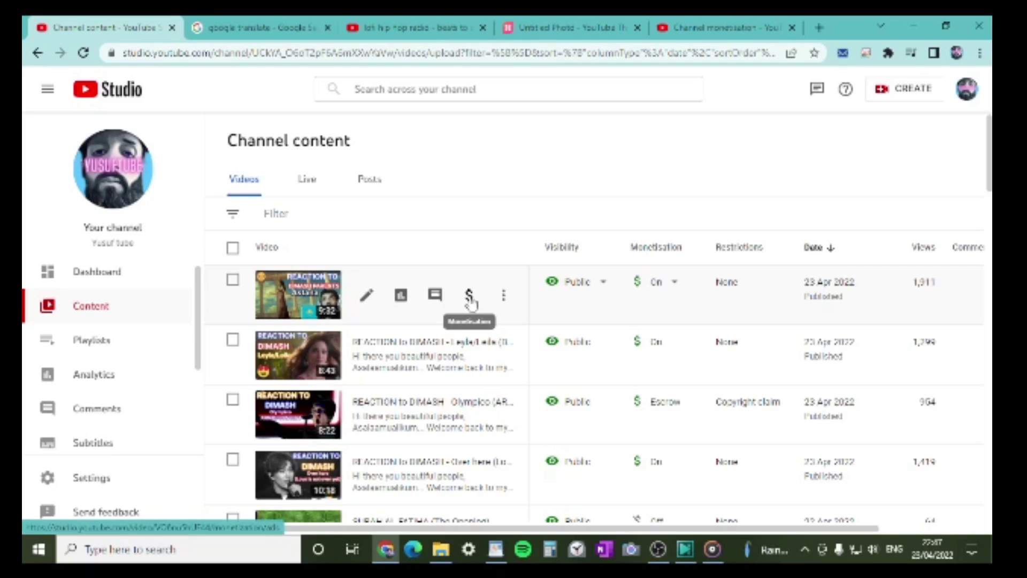
click(470, 295)
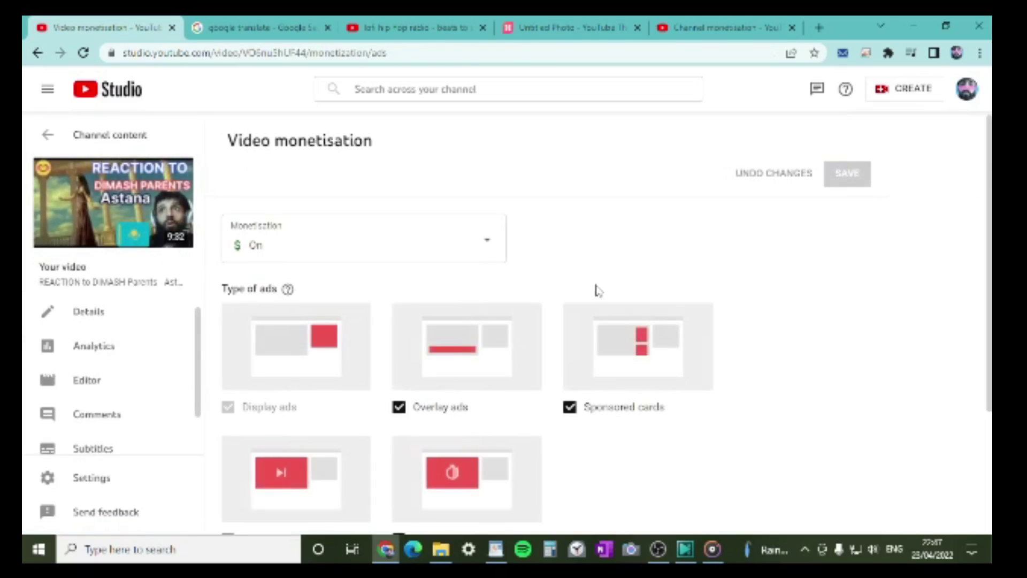
scroll(765, 316, down, 2)
scroll(792, 331, up, 1)
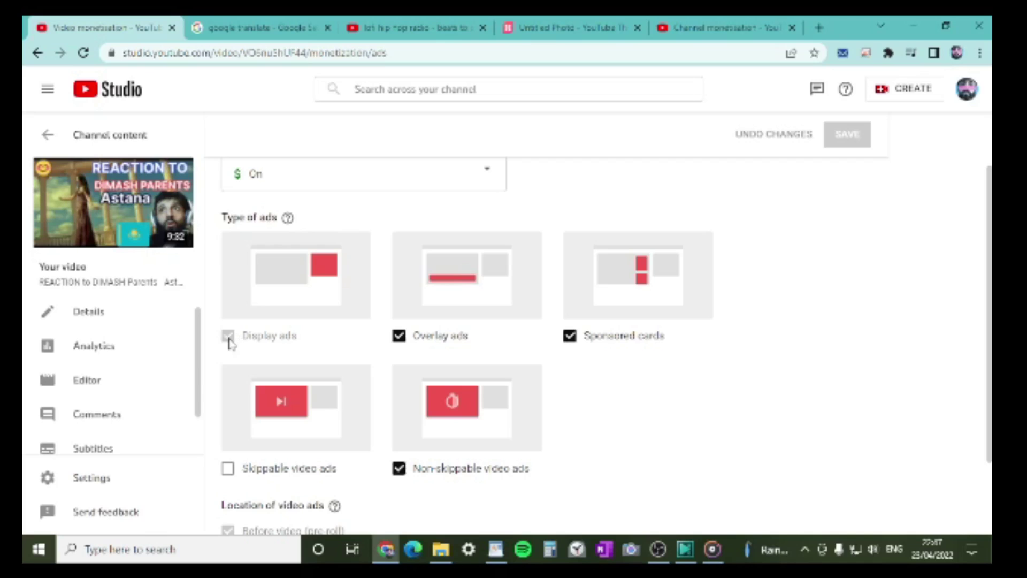
scroll(642, 389, down, 1)
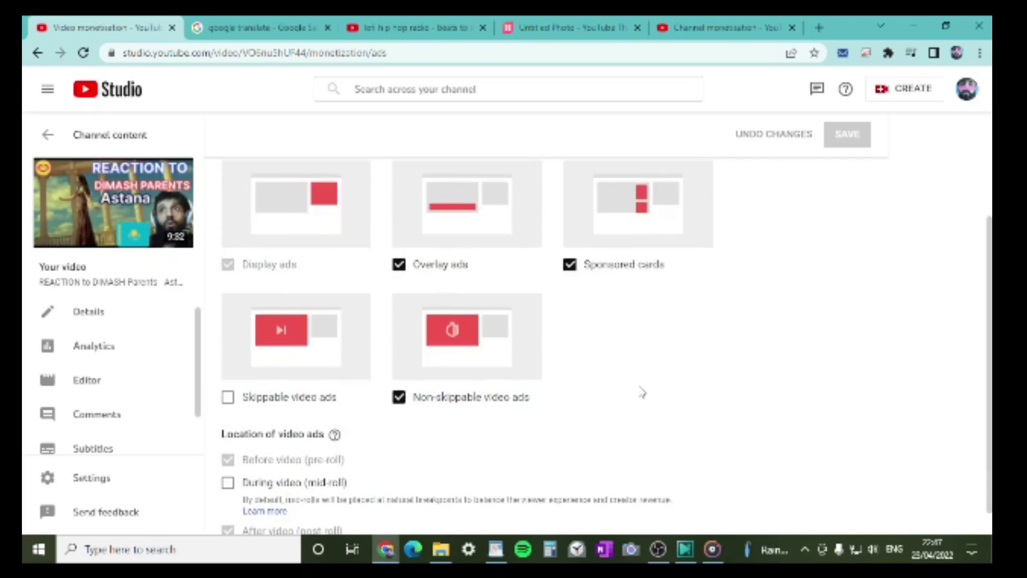
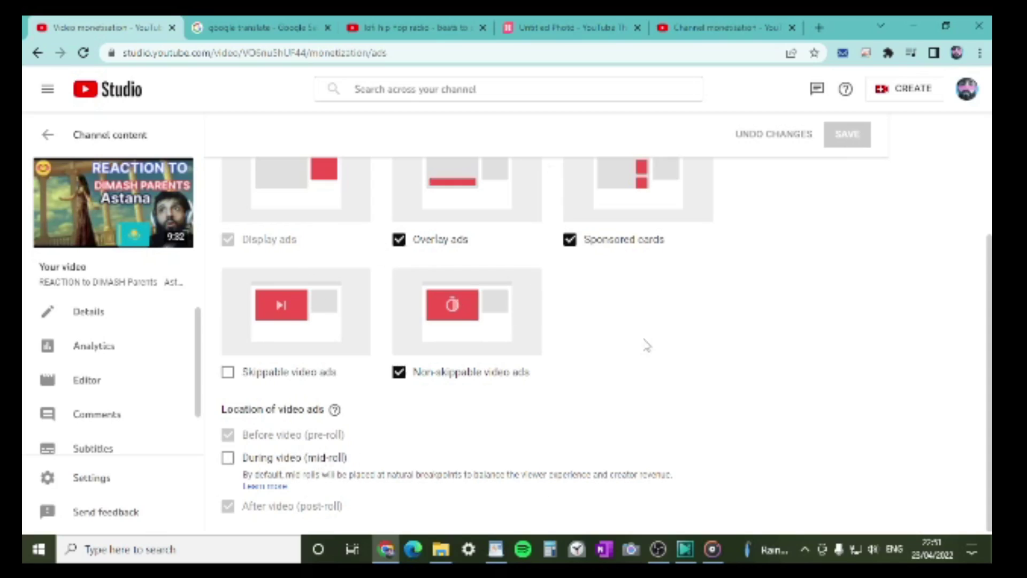
scroll(768, 419, up, 3)
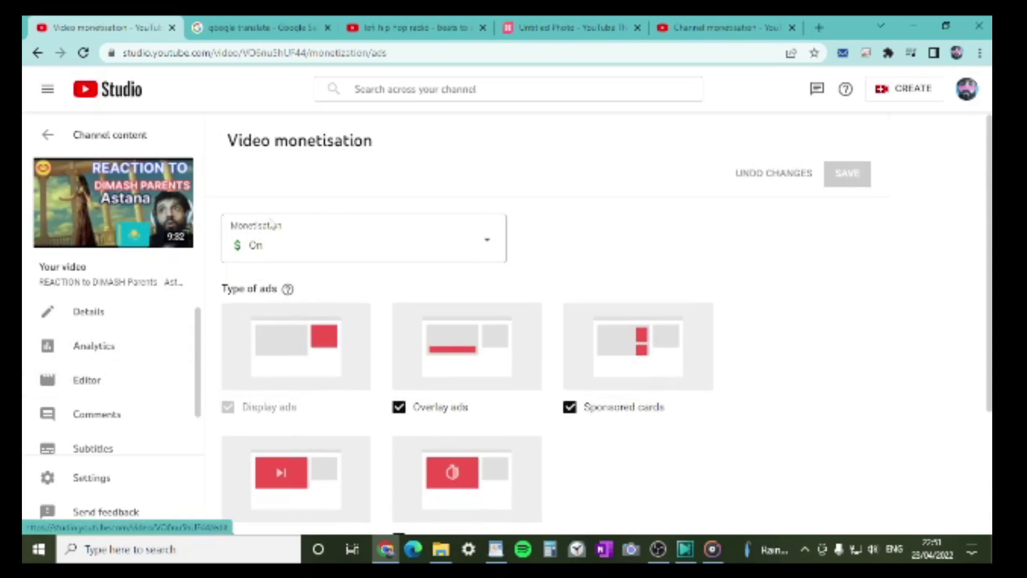
Return to the public Yusuf tube channel page and show its uploaded videos.
click(966, 90)
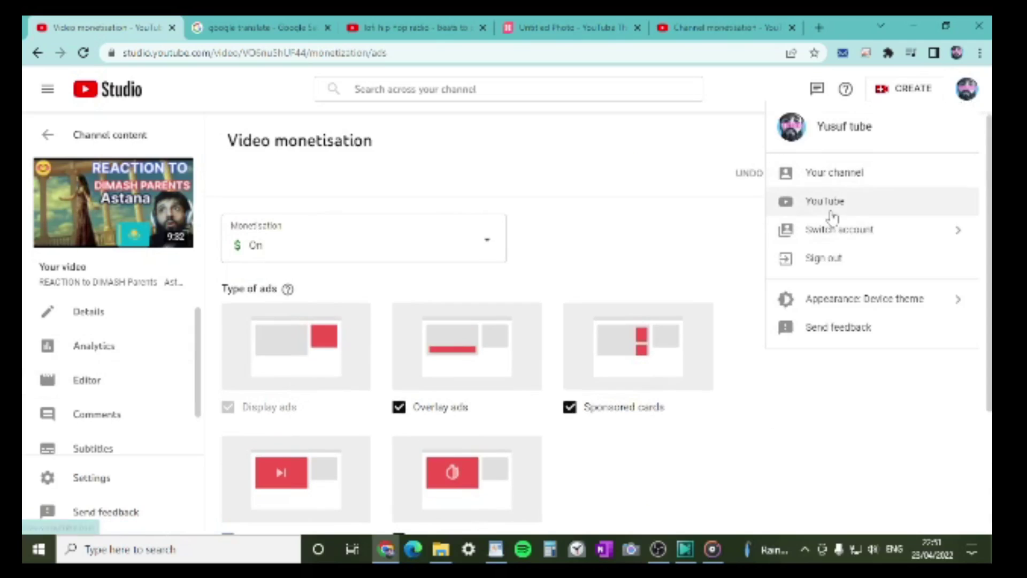
click(832, 173)
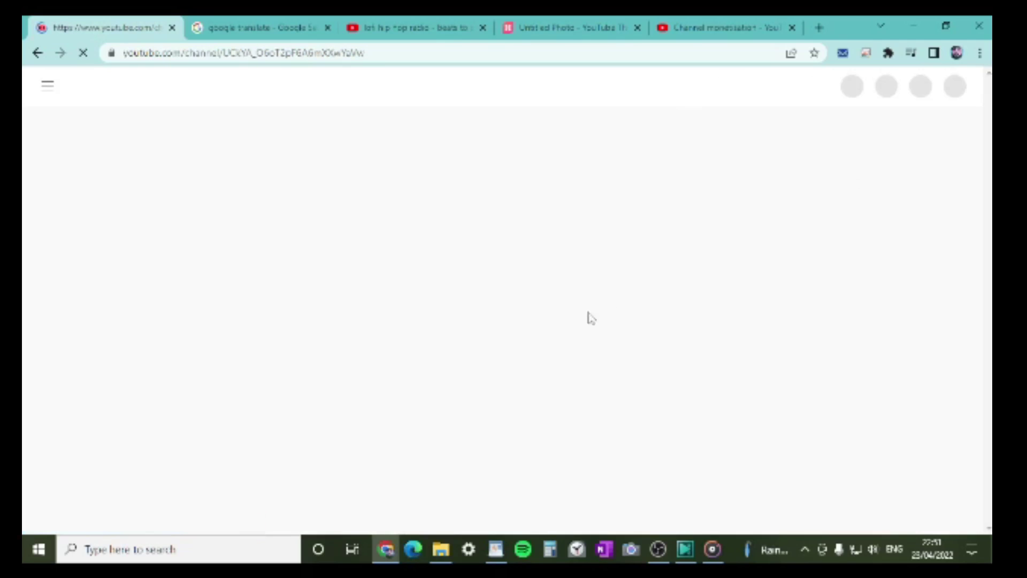
click(323, 324)
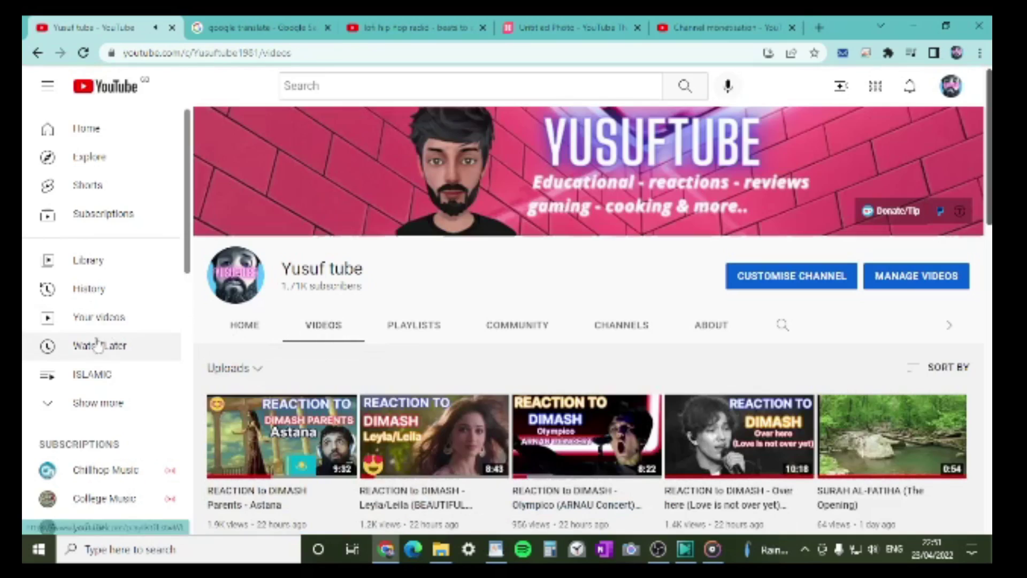
Reopen YouTube Studio for the Yusuf tube channel and go to its channel monetisation page.
click(951, 87)
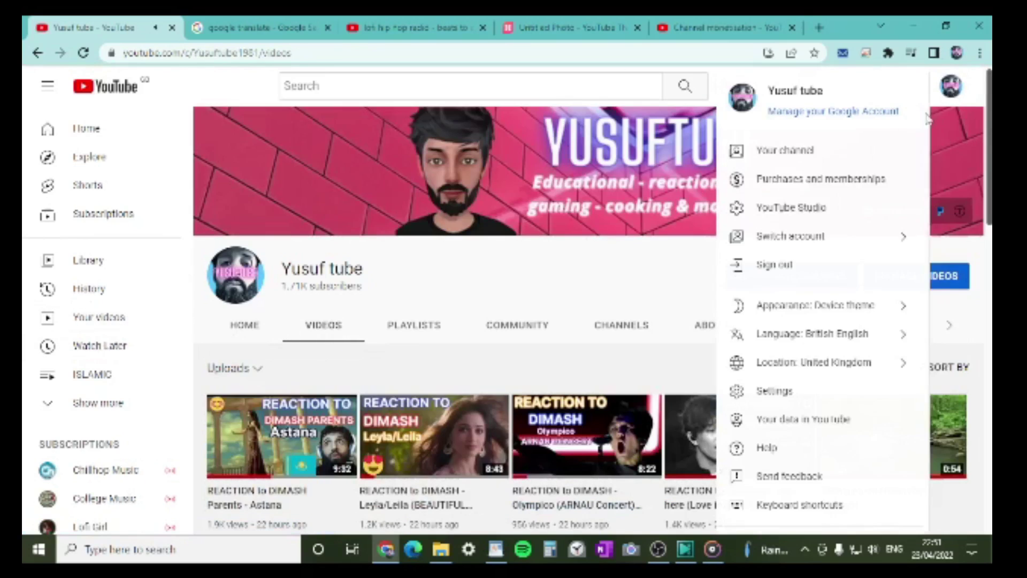
click(792, 212)
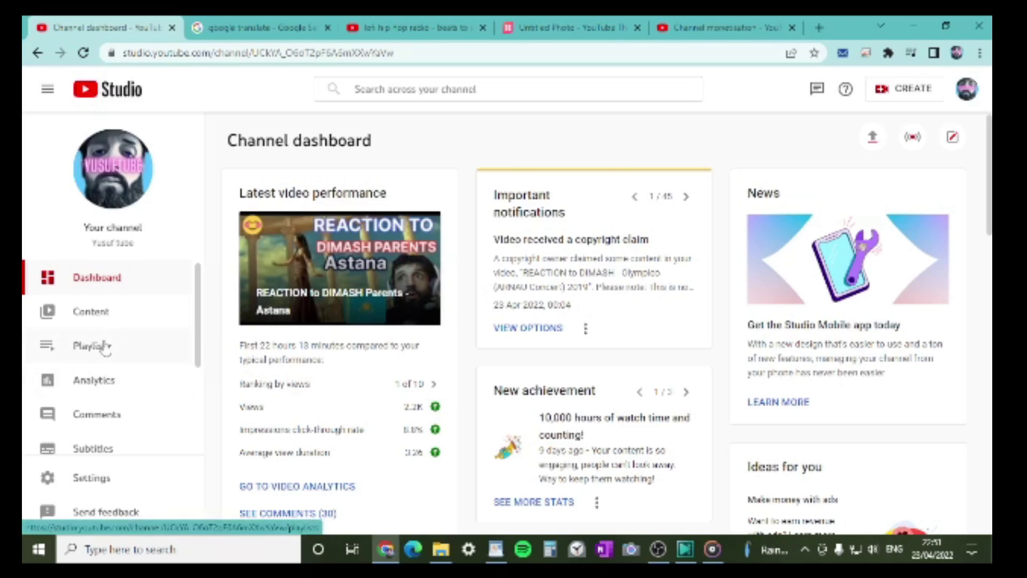
scroll(106, 399, down, 3)
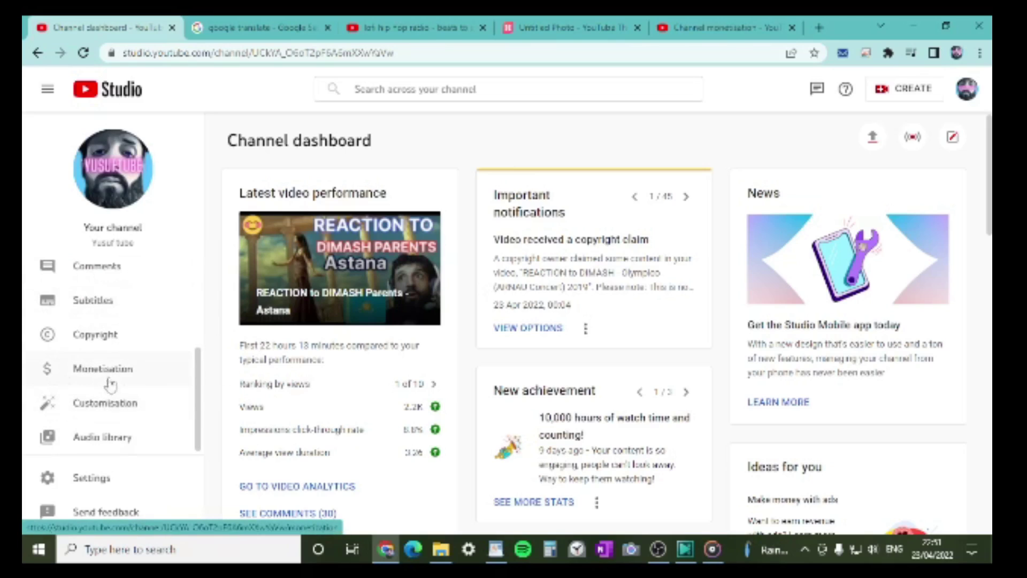
click(110, 368)
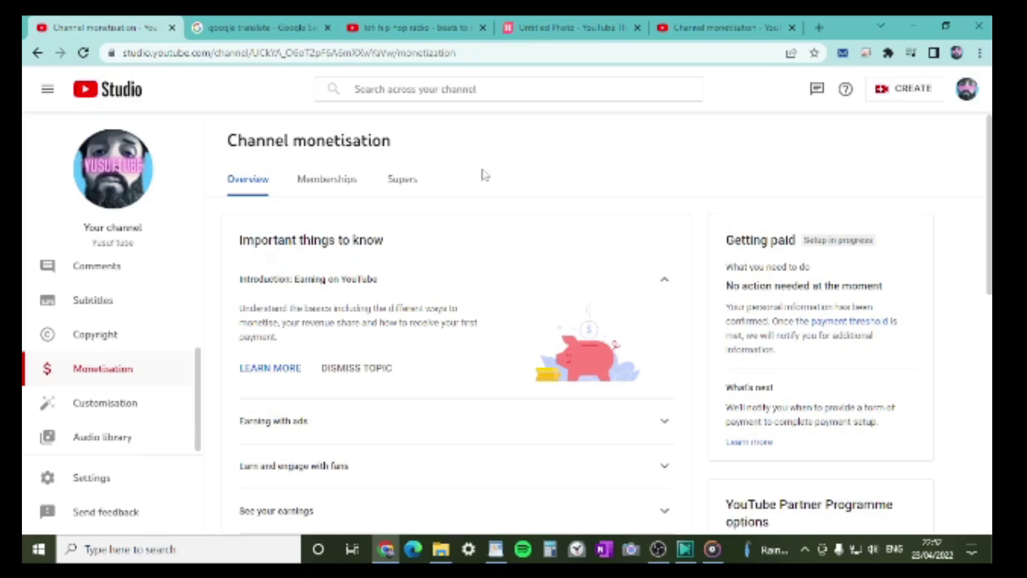
Open the channel's memberships section and review its guidance and setup tasks.
click(345, 187)
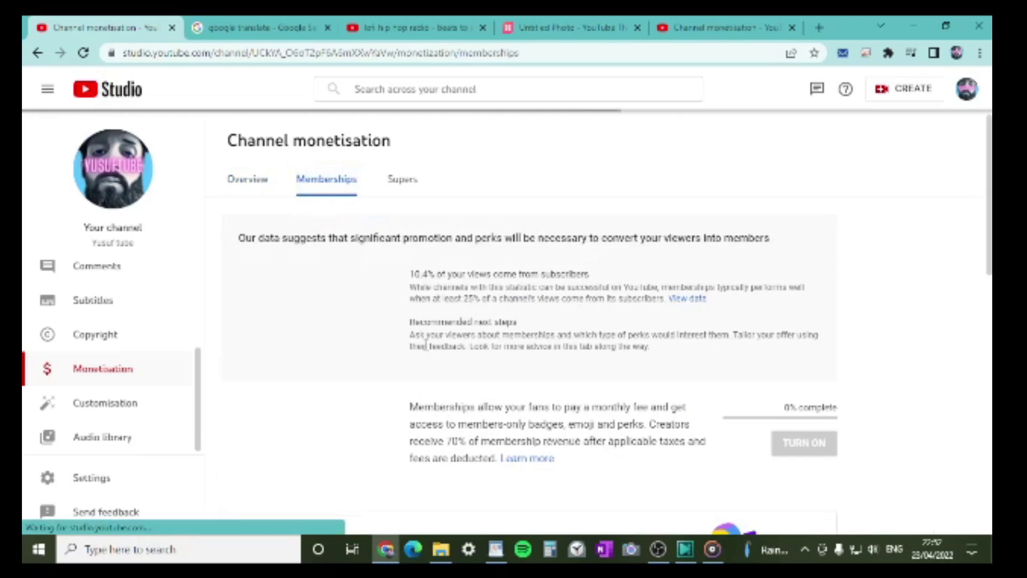
scroll(428, 386, down, 10)
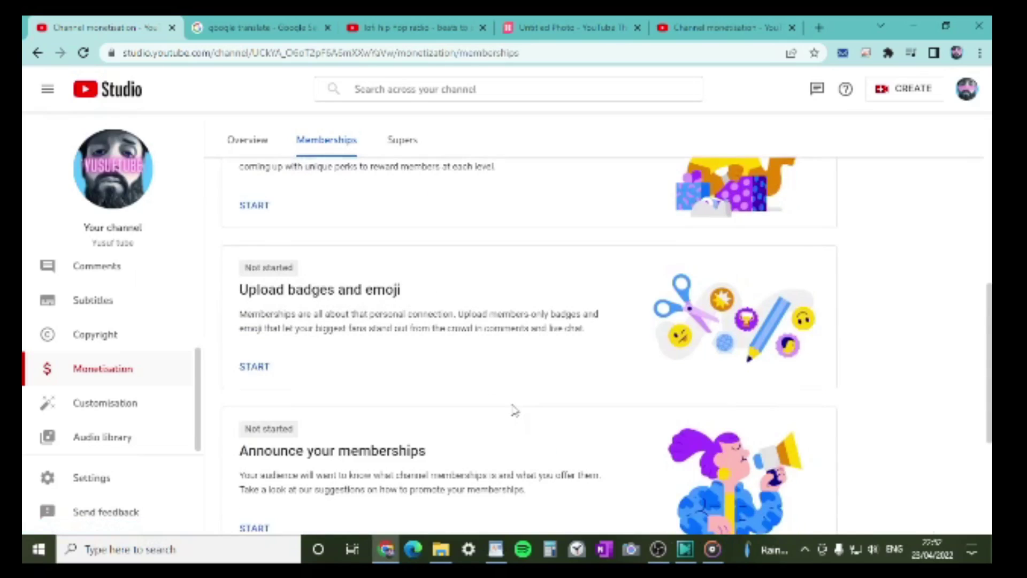
scroll(515, 411, down, 4)
scroll(511, 415, up, 14)
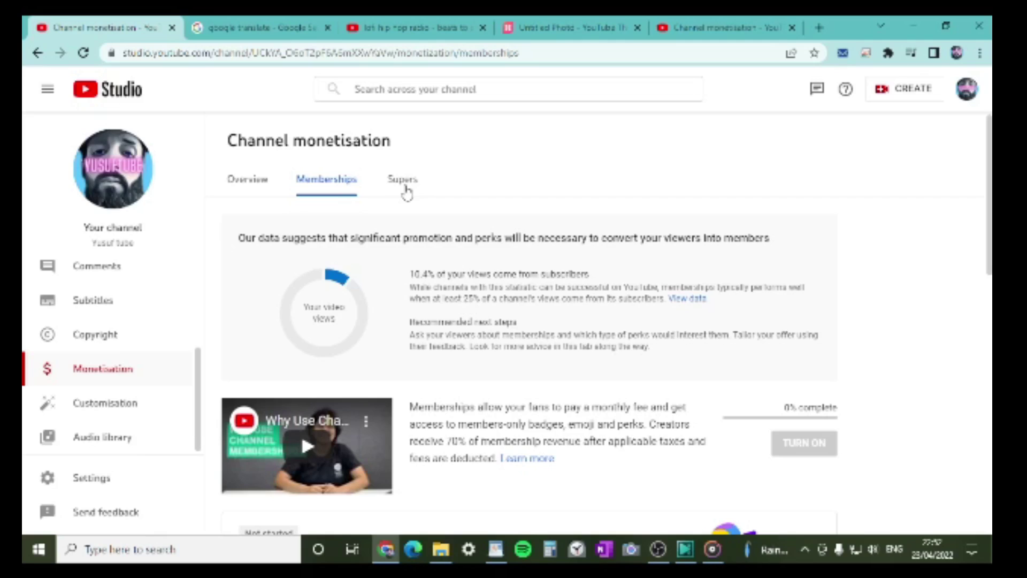
Go back to the channel monetisation overview and open the list of channel videos with their monetisation status.
click(245, 180)
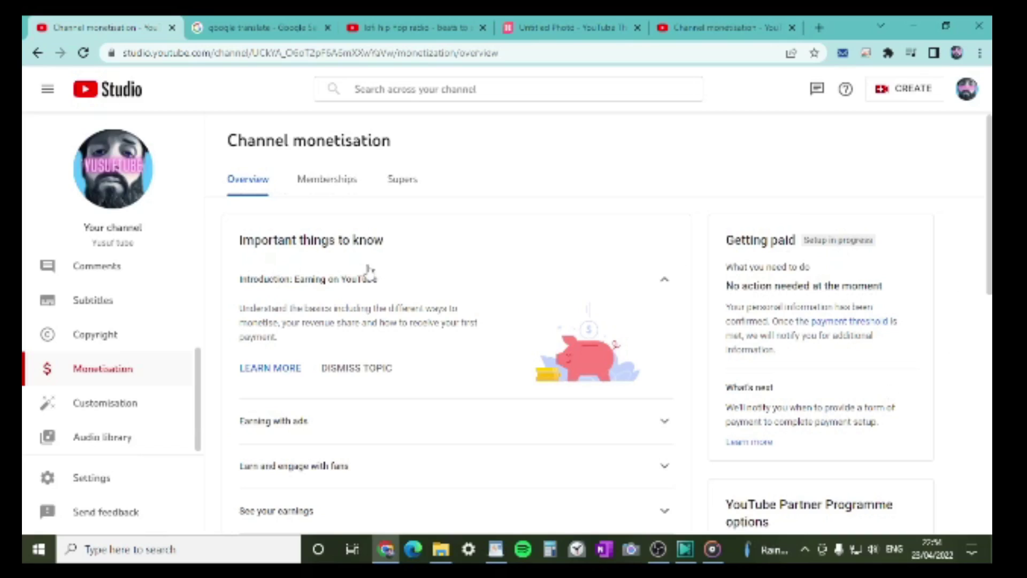
scroll(109, 354, up, 3)
click(107, 311)
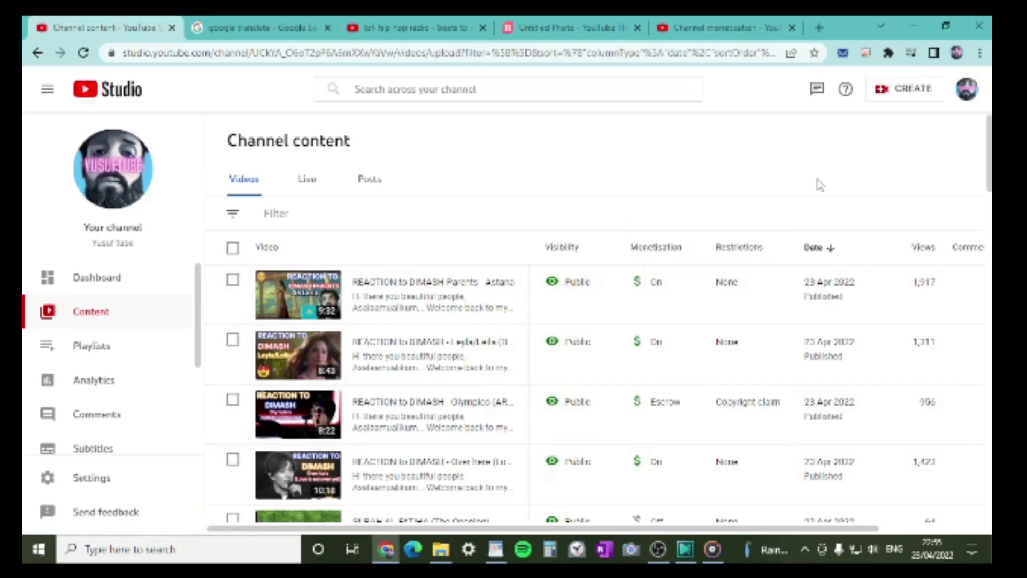
Leave the channel's video list for the channel dashboard and reopen the channel monetisation overview.
mouse_move(733, 409)
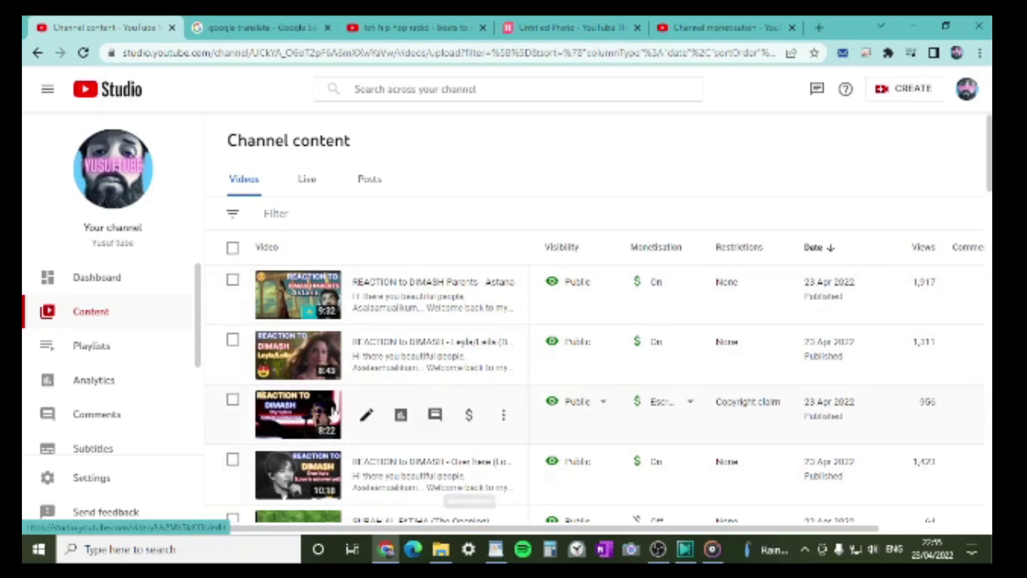
click(104, 283)
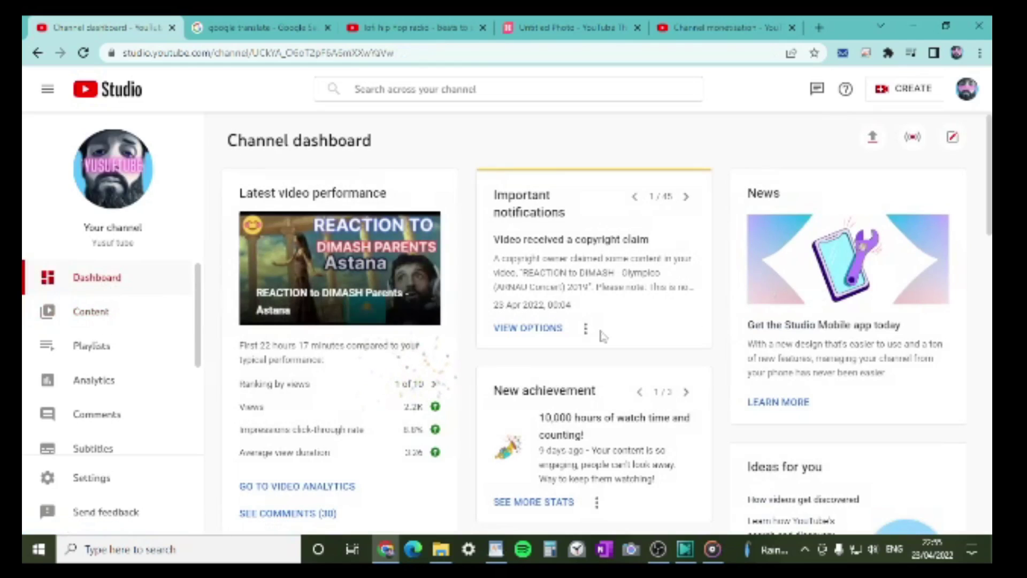
scroll(136, 378, down, 3)
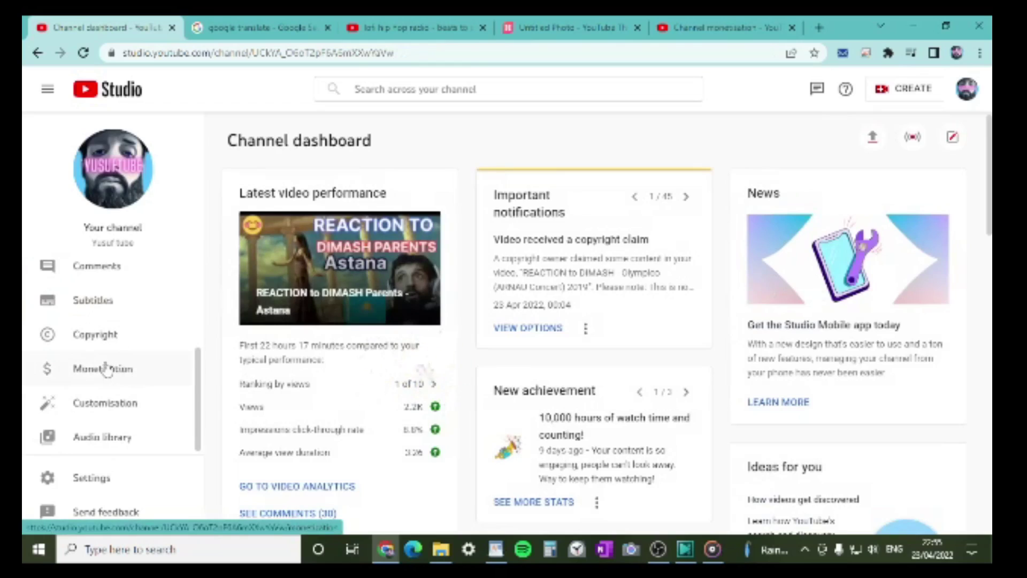
click(103, 368)
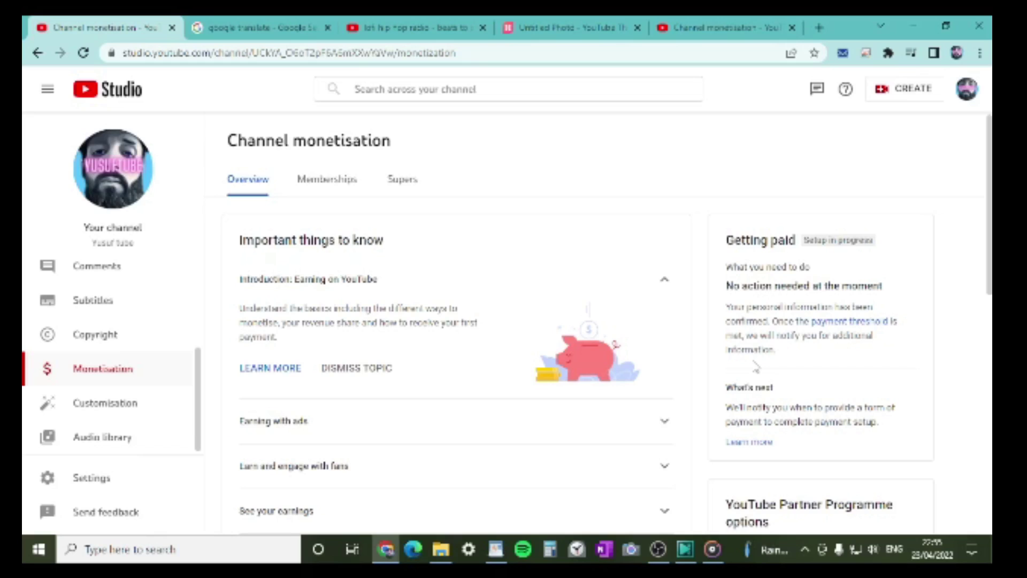
Review the monetisation overview's YouTube Partner Programme options, agreements and monetisation options, and return to the Getting paid section.
scroll(756, 367, down, 4)
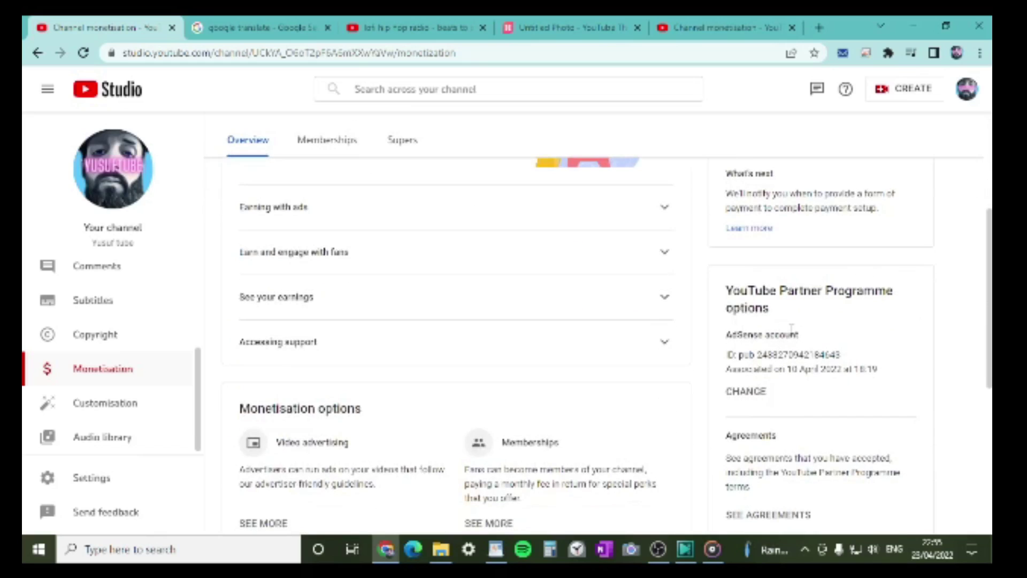
scroll(878, 350, down, 4)
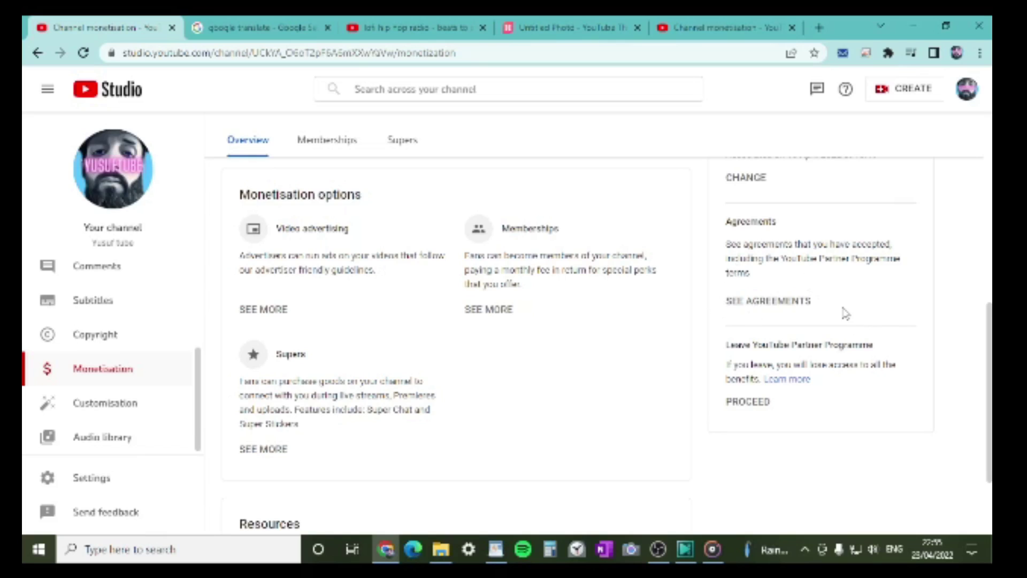
scroll(845, 313, up, 10)
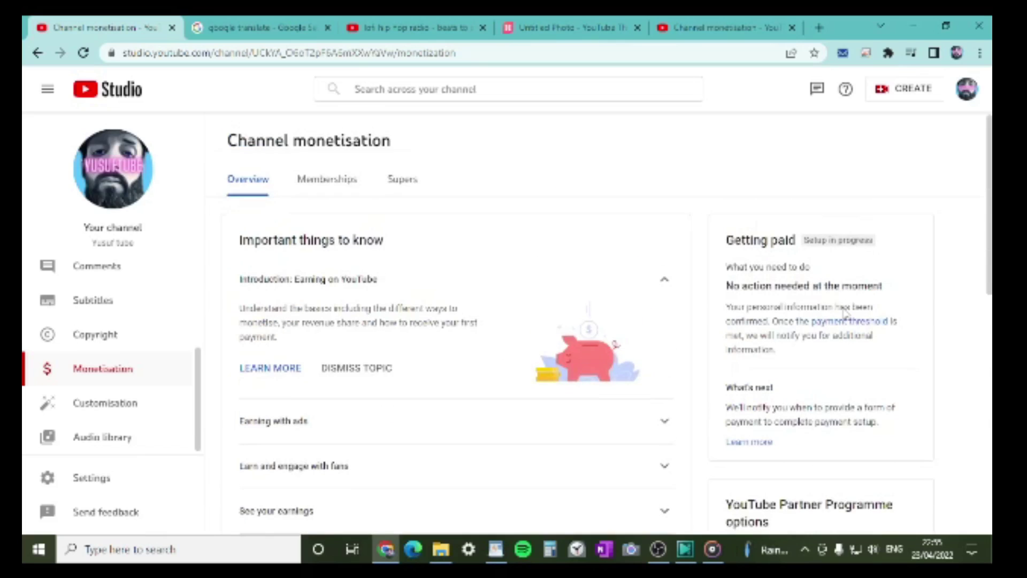